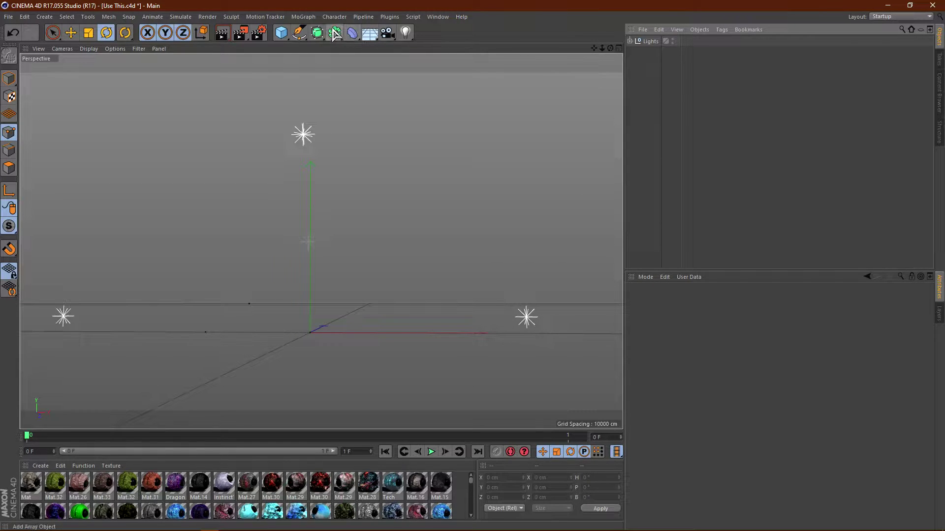
Add a MoText object reading 'Text' to the scene
click(304, 18)
click(312, 131)
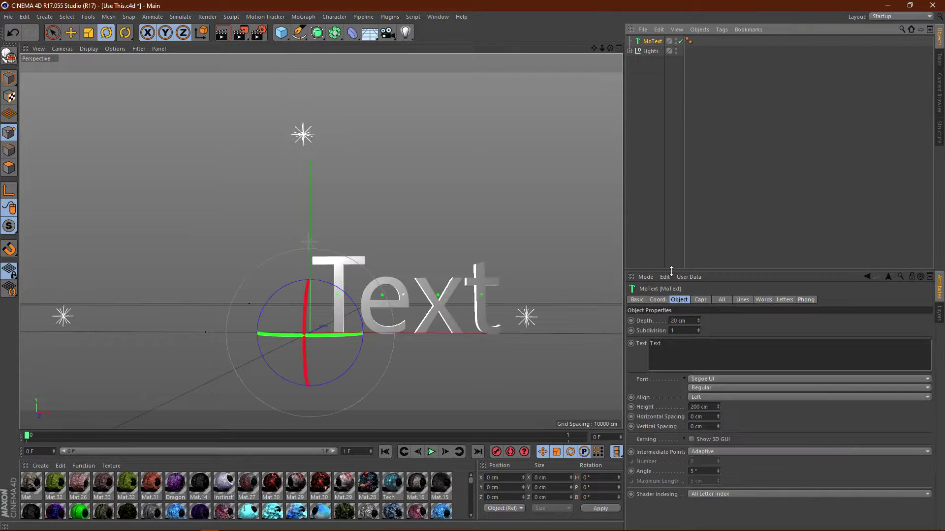
click(678, 348)
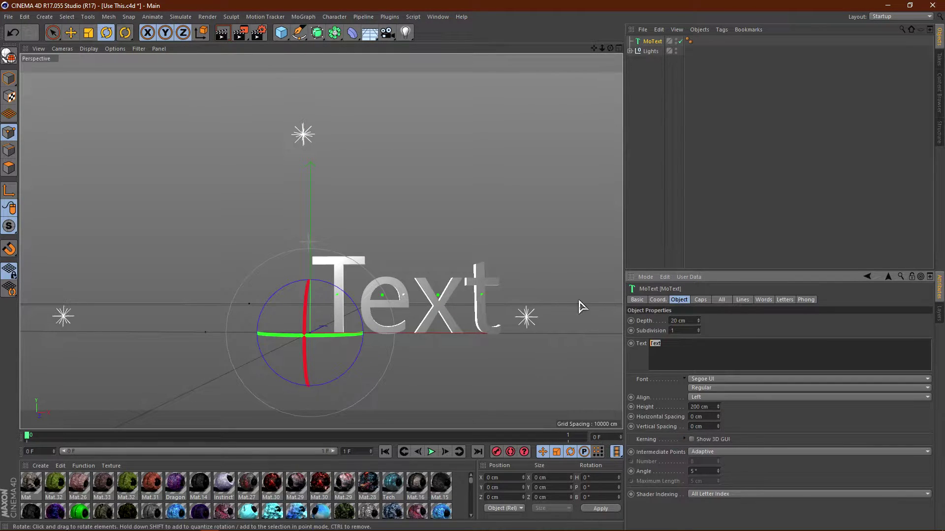
Set the MoText alignment to Middle and its font to BlowBrush
click(709, 388)
click(710, 398)
click(713, 417)
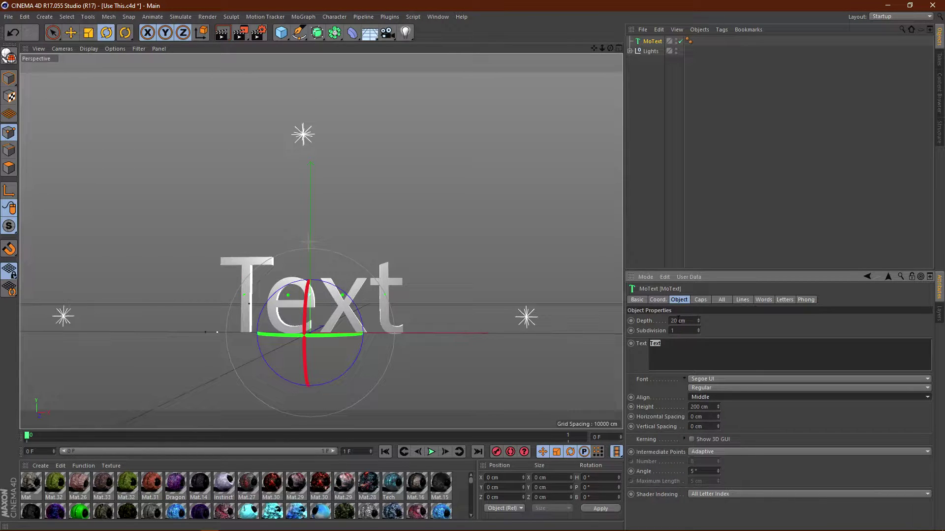
click(706, 380)
scroll(749, 241, up, 20)
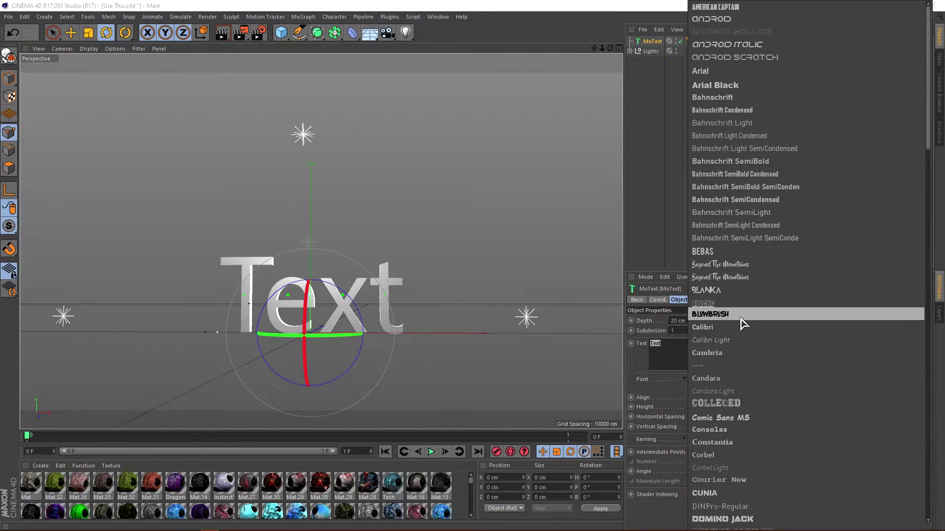
click(743, 314)
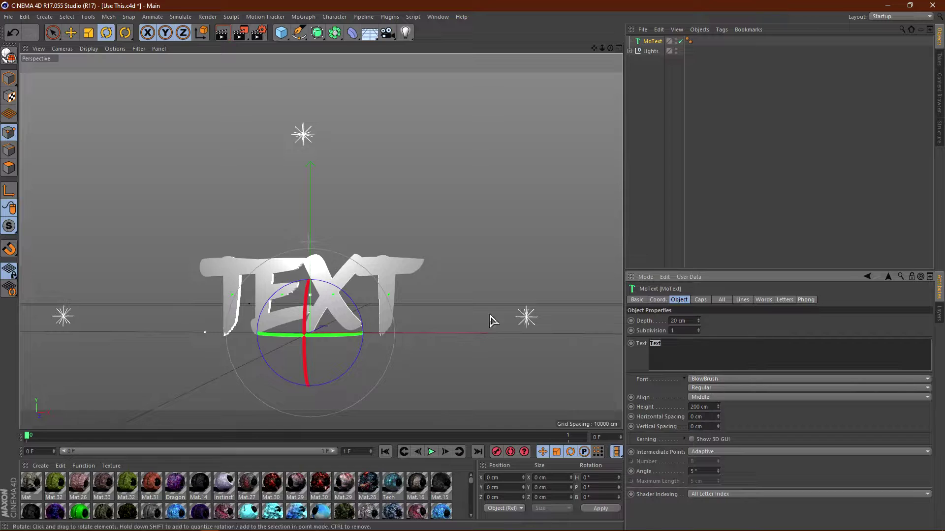
click(653, 41)
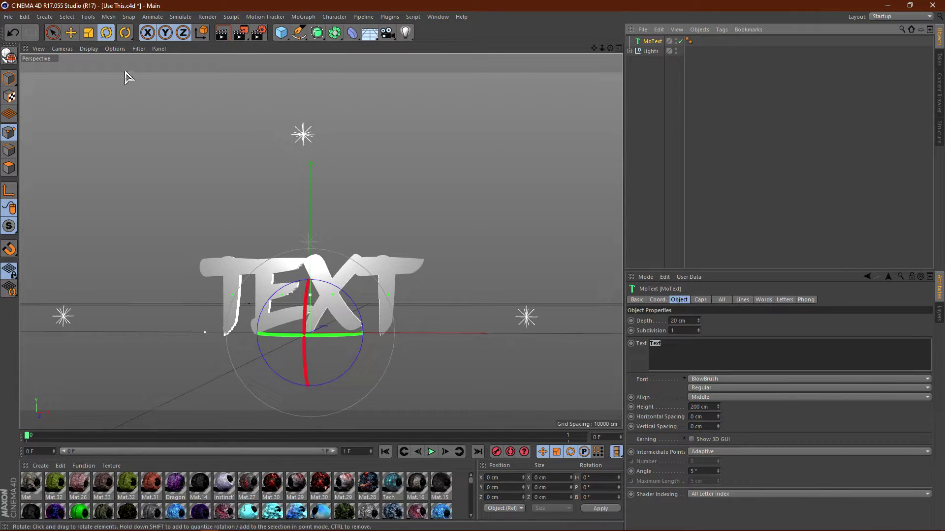
Run NitroBlast Main on the MoText with 50 pieces at Medium quality
click(71, 32)
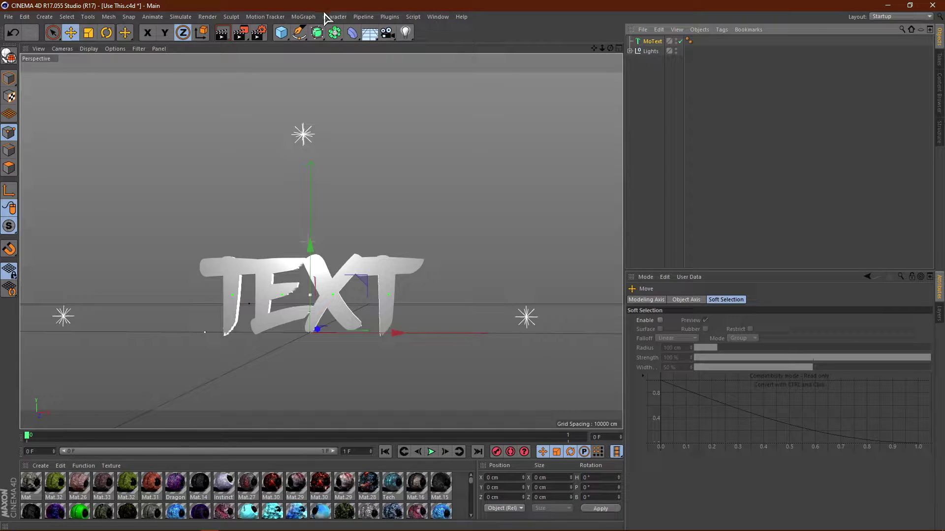
click(389, 17)
mouse_move(416, 64)
click(512, 88)
click(509, 94)
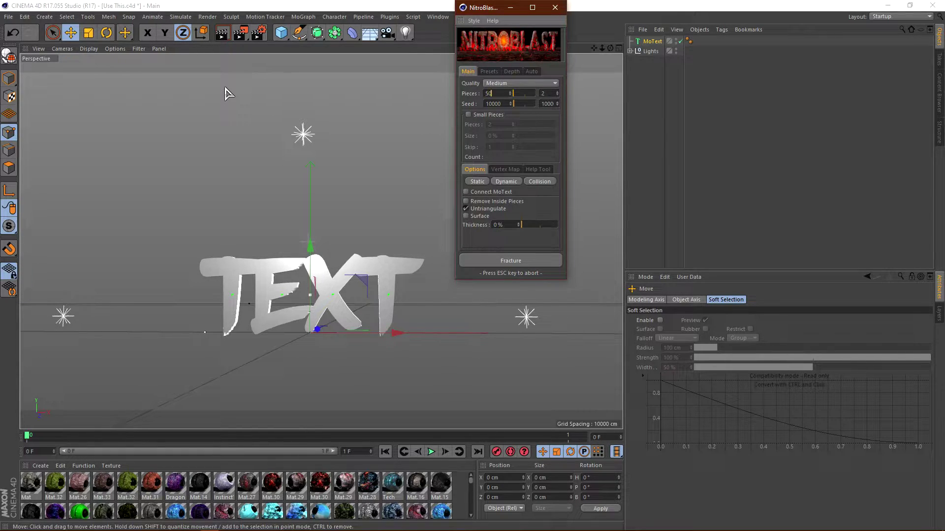
click(507, 85)
click(506, 86)
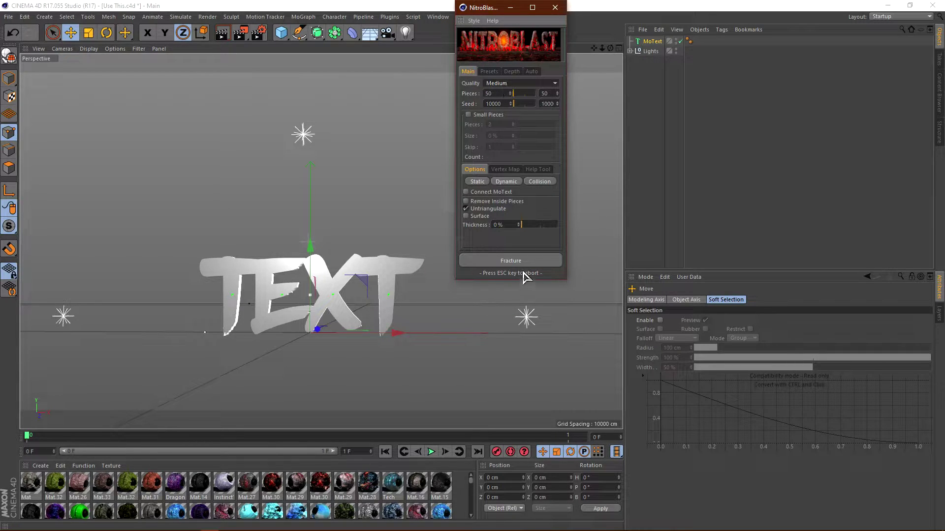
click(512, 261)
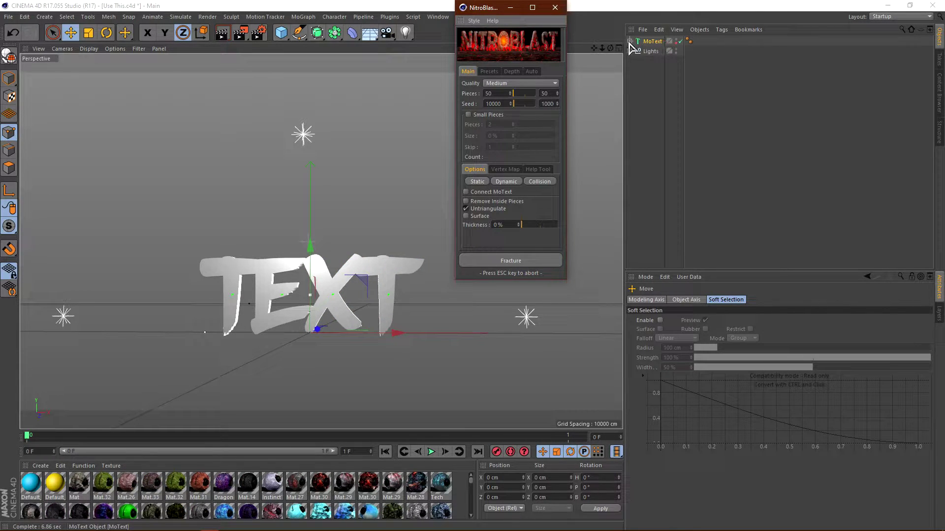
click(555, 7)
Expand MoText to show the NitroBlast pieces' texture tags, then enlarge the Material Manager
click(630, 41)
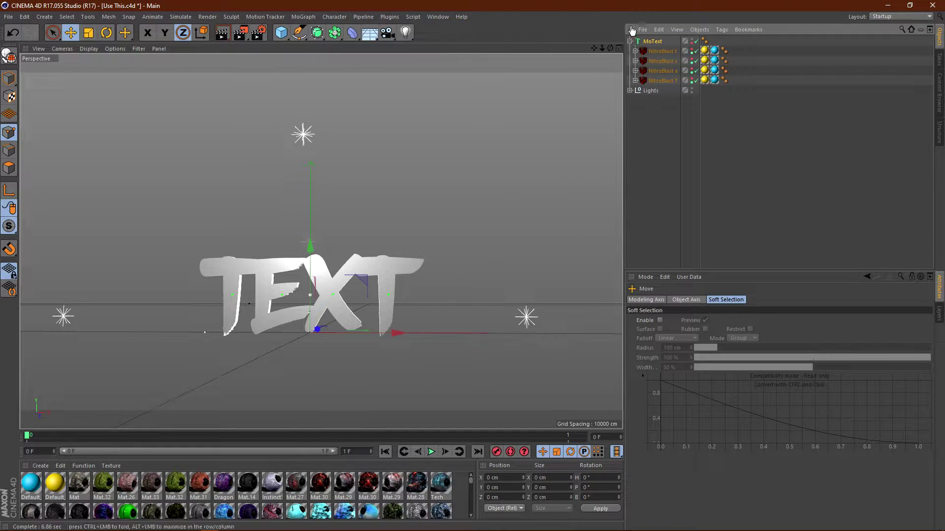
click(704, 51)
shift+click(704, 81)
click(716, 80)
click(705, 80)
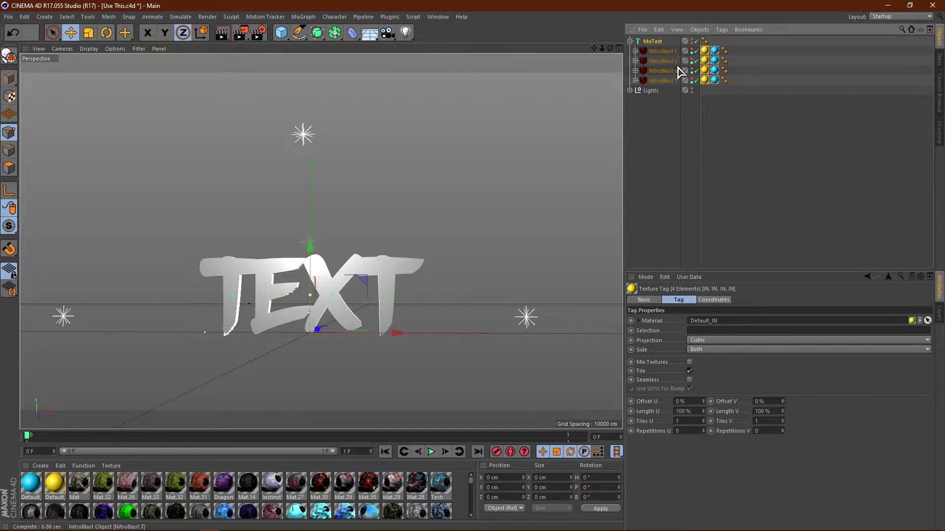
click(660, 41)
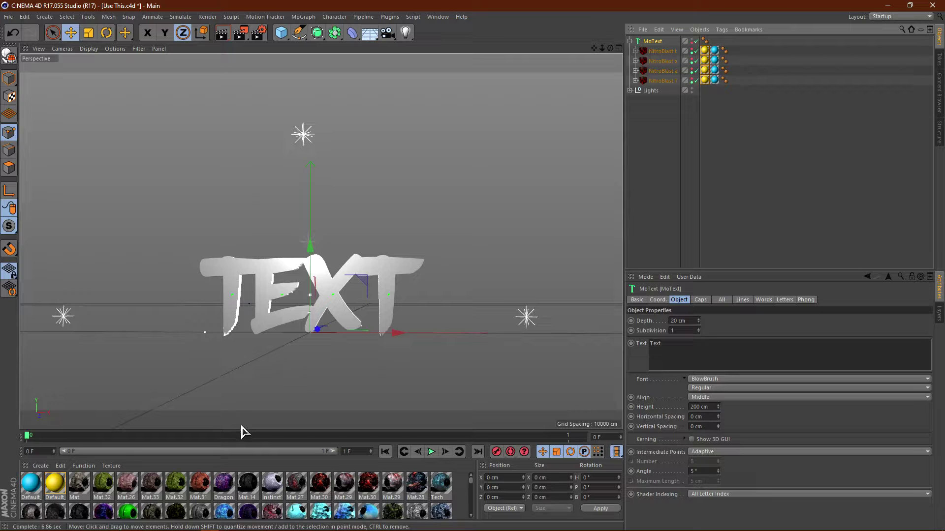
drag(240, 429, 318, 186)
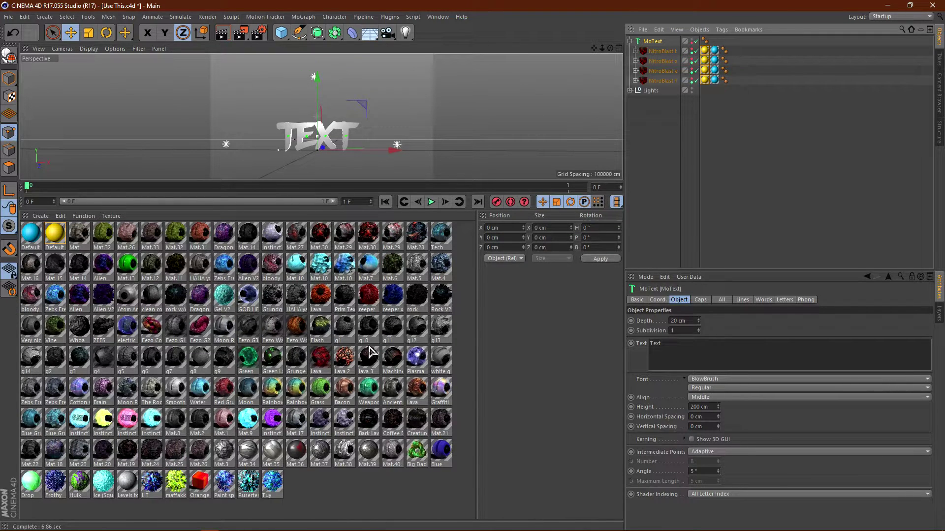
Drag Moon Rock V5 onto the texture tags of all four NitroBlast pieces
click(227, 332)
drag(220, 338, 707, 53)
drag(227, 334, 706, 71)
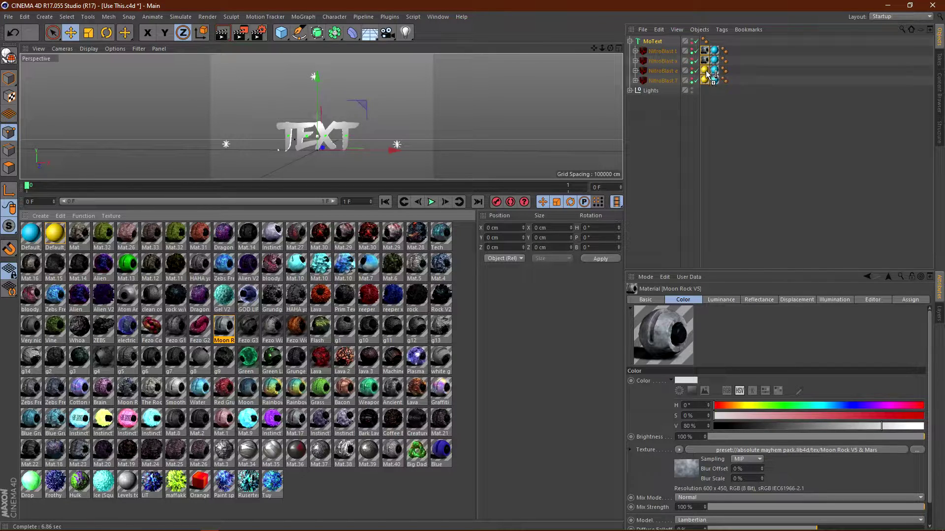
drag(224, 334, 705, 81)
drag(757, 66, 714, 51)
drag(612, 159, 714, 61)
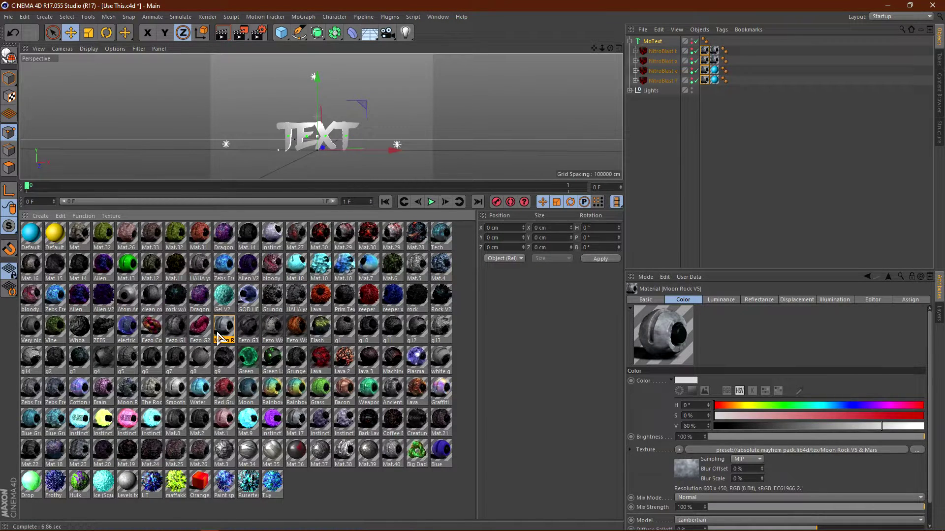
drag(219, 338, 715, 71)
drag(222, 334, 716, 81)
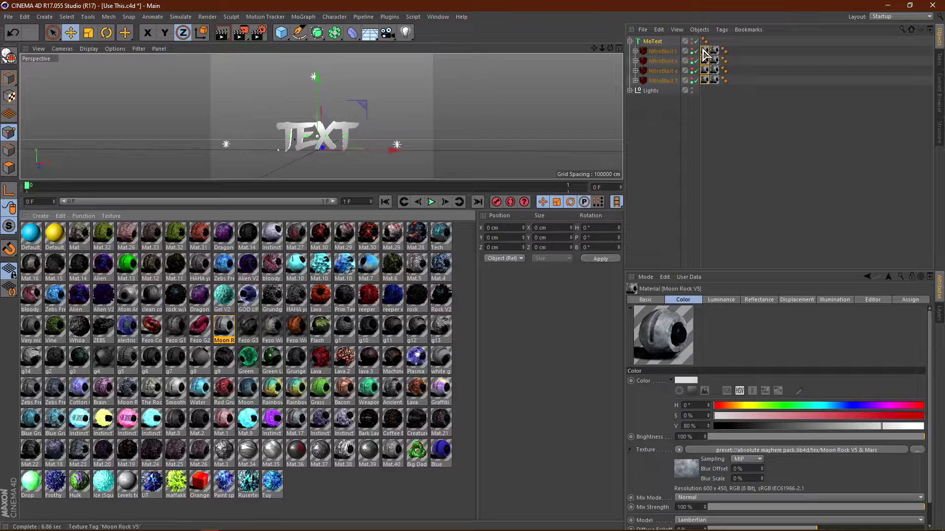
click(714, 81)
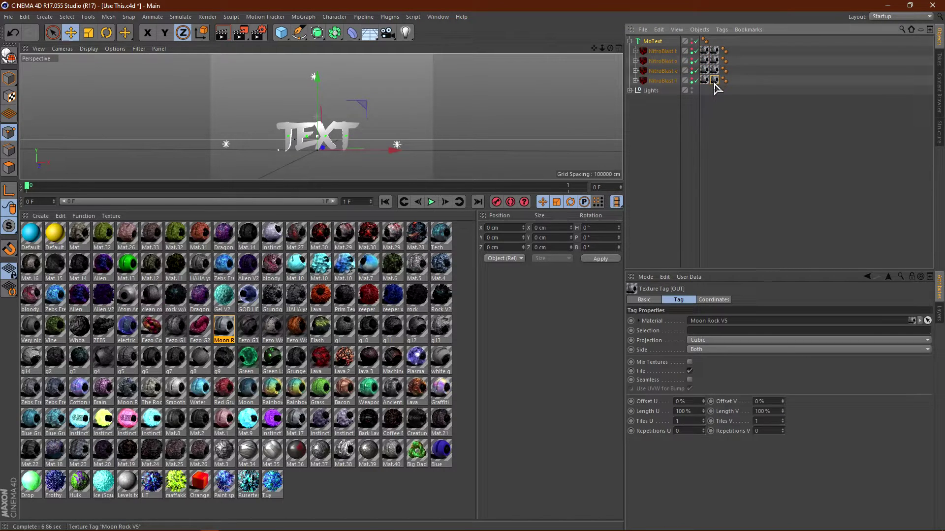
Enable Seamless on all eight Moon Rock V5 texture tags and restore the 3D view size
shift+click(707, 55)
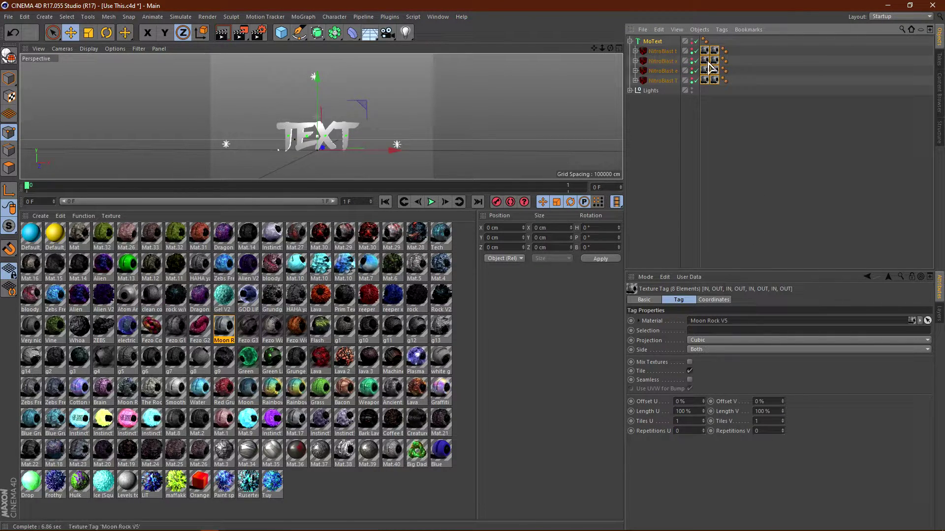
click(715, 81)
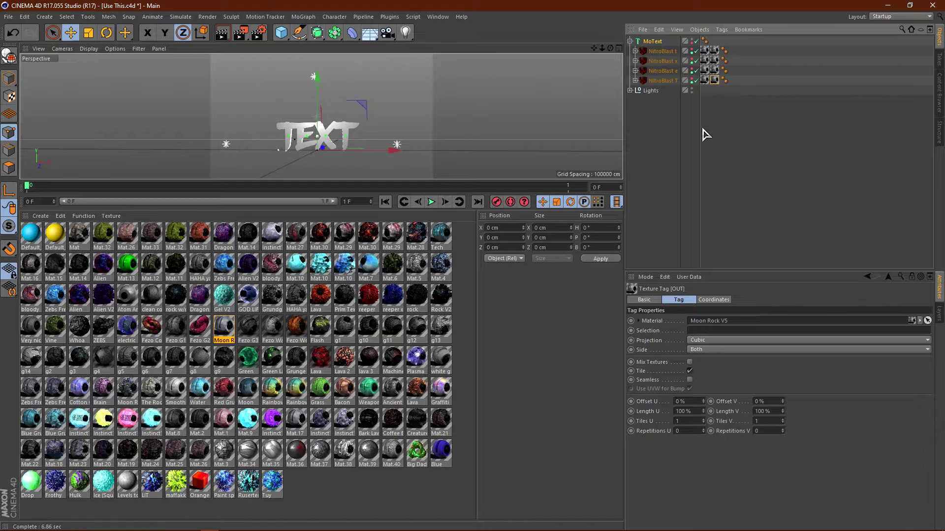
shift+click(706, 55)
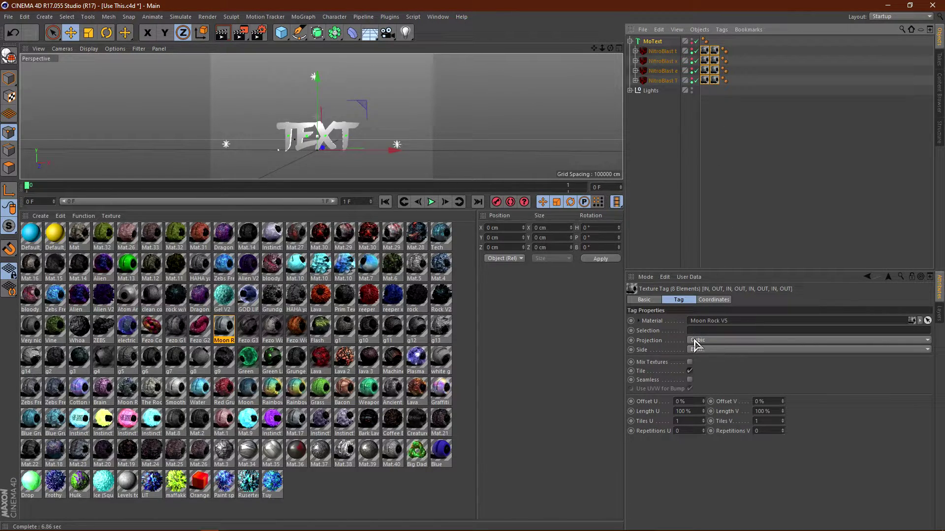
click(689, 380)
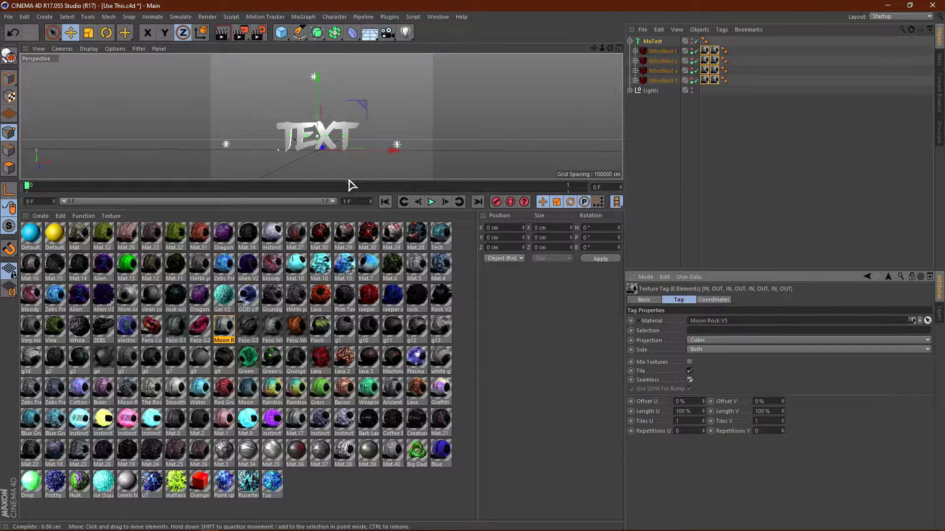
drag(342, 181, 341, 436)
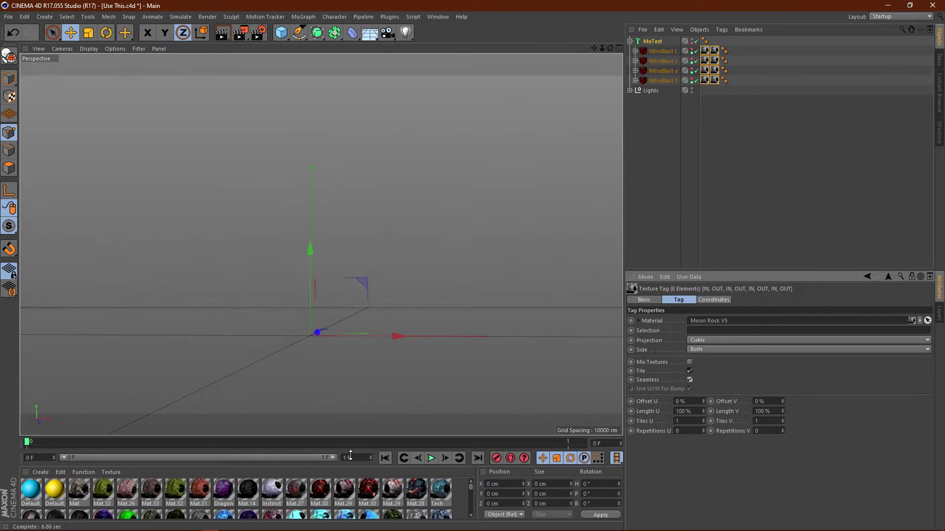
Select the four NitroBlast pieces and drag them out of MoText to the top level
click(659, 51)
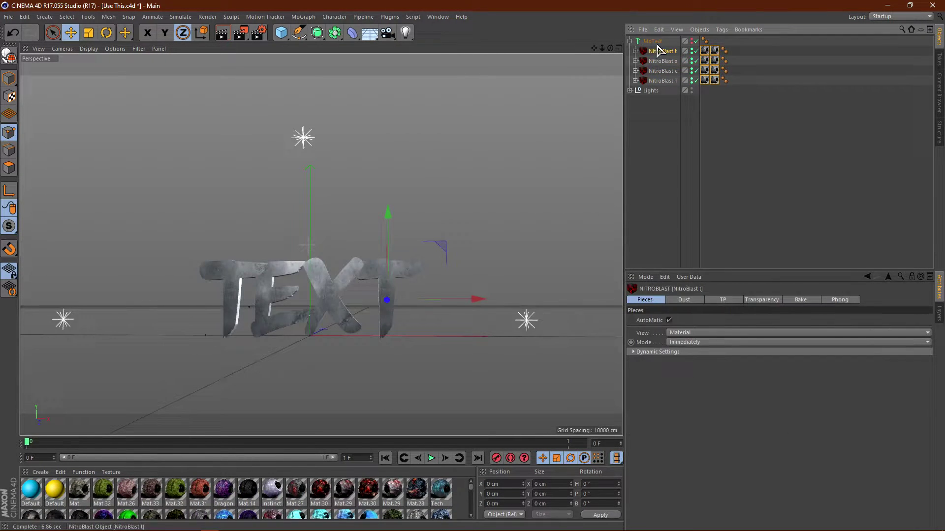
click(630, 41)
click(630, 41)
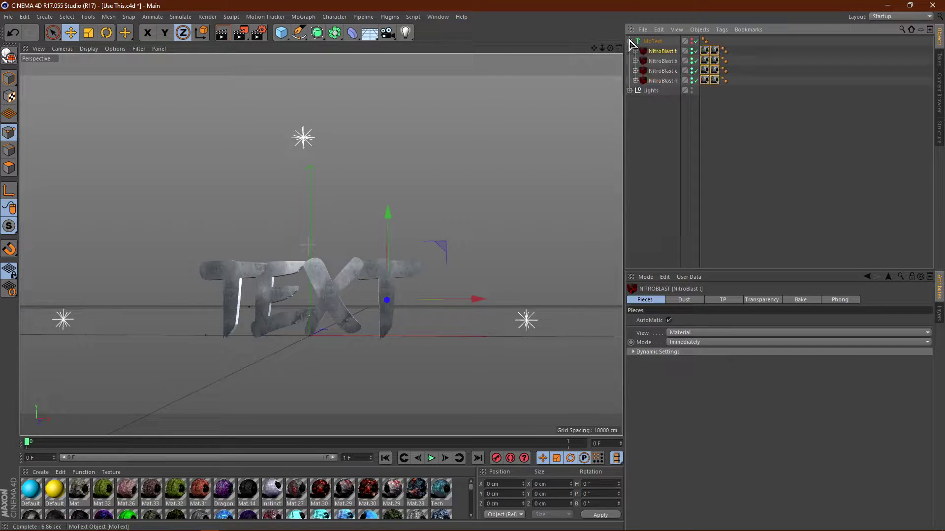
shift+click(657, 80)
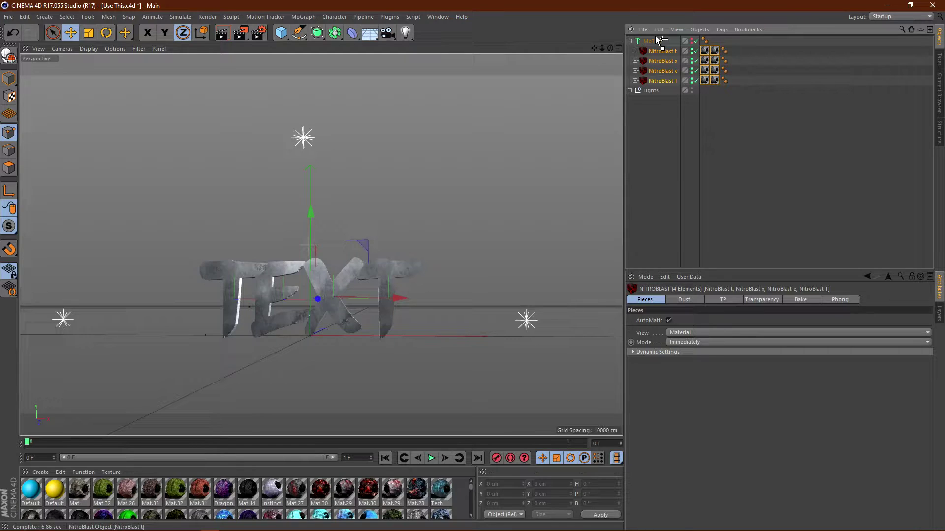
drag(657, 41, 658, 39)
Delete the MoText object, then select the NitroBlast T, t and x pieces
click(650, 81)
key(Delete)
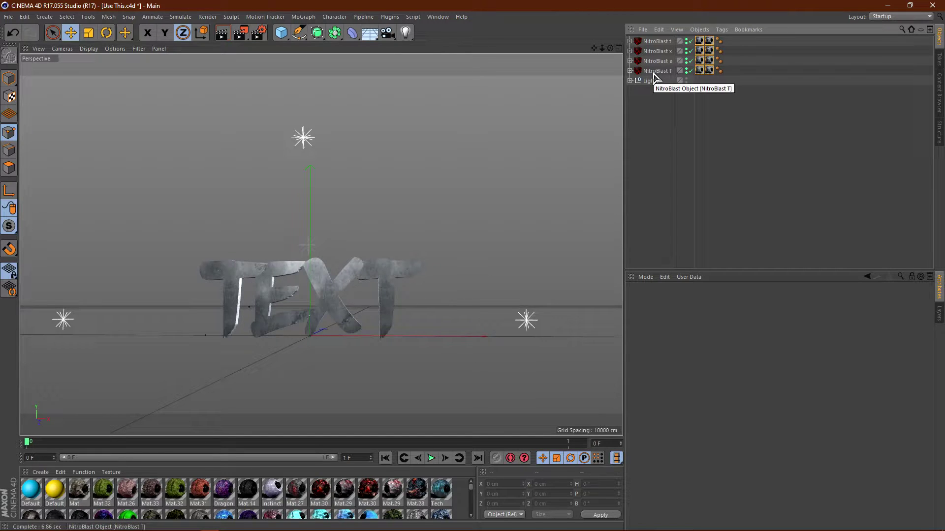
click(654, 74)
click(656, 41)
click(657, 51)
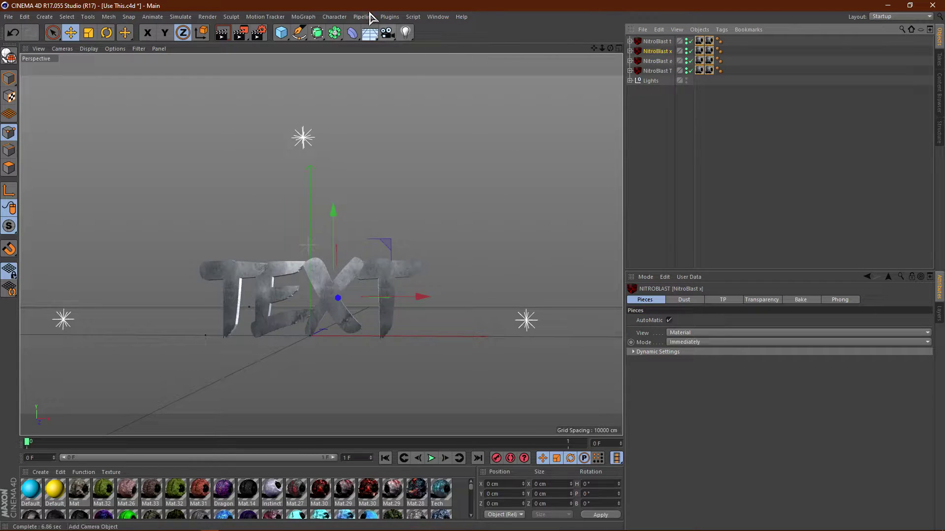
Add a Fracture object and select NitroBlast t's dynamic Pieces 0 through 48
click(304, 19)
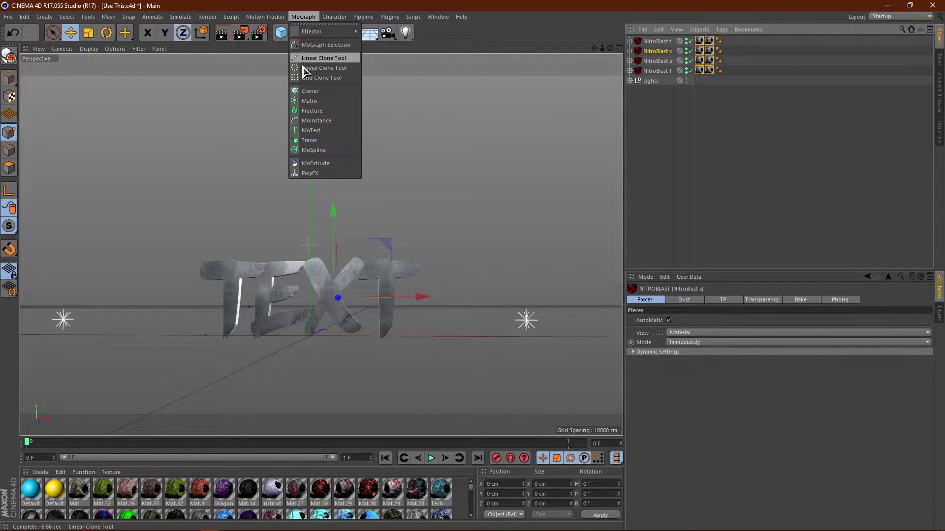
click(315, 111)
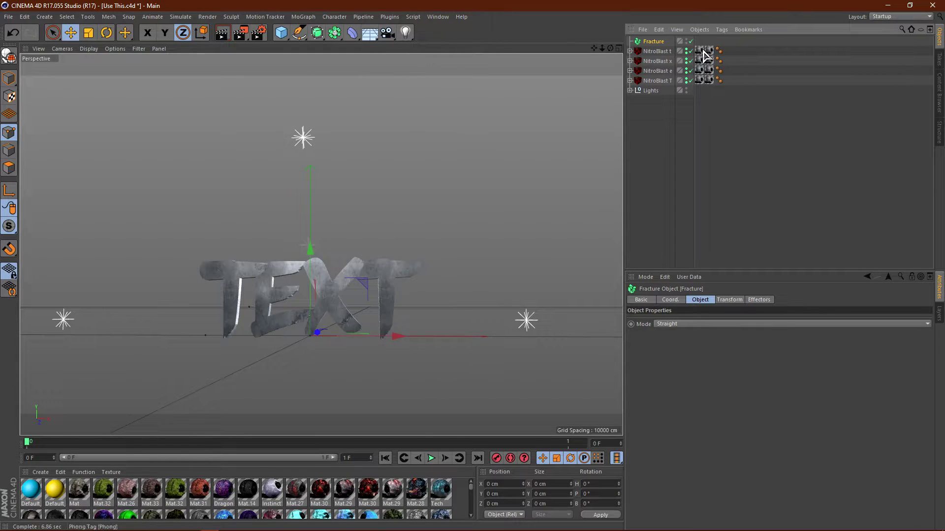
click(630, 51)
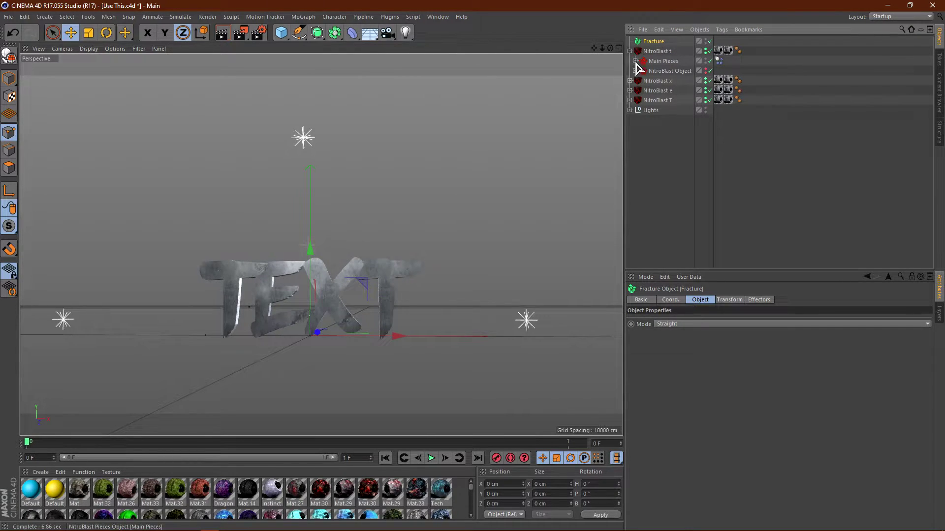
click(636, 61)
click(640, 71)
click(673, 81)
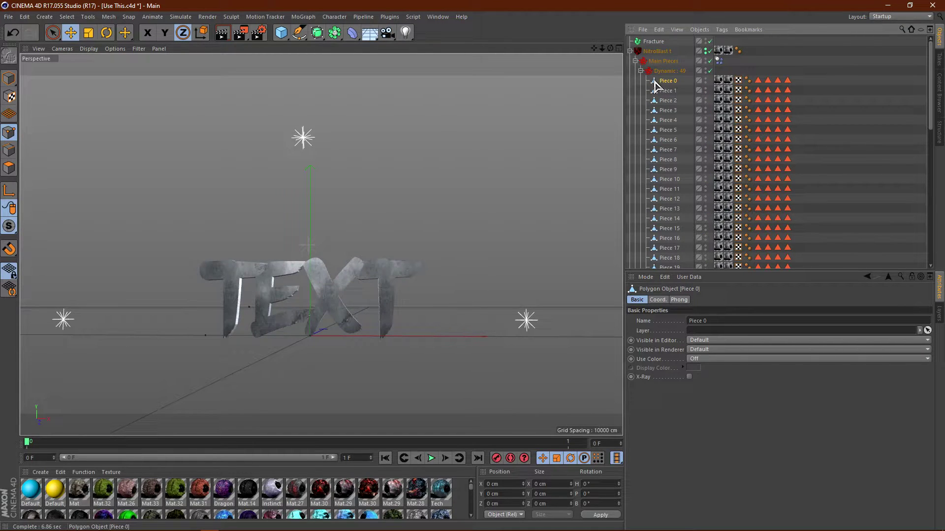
scroll(657, 84, down, 5)
scroll(666, 88, down, 5)
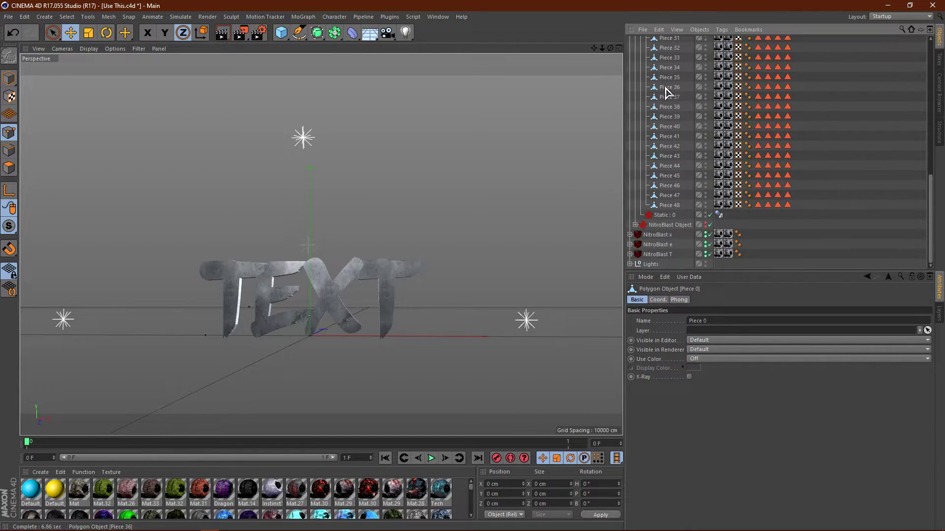
shift+click(675, 206)
scroll(684, 144, up, 8)
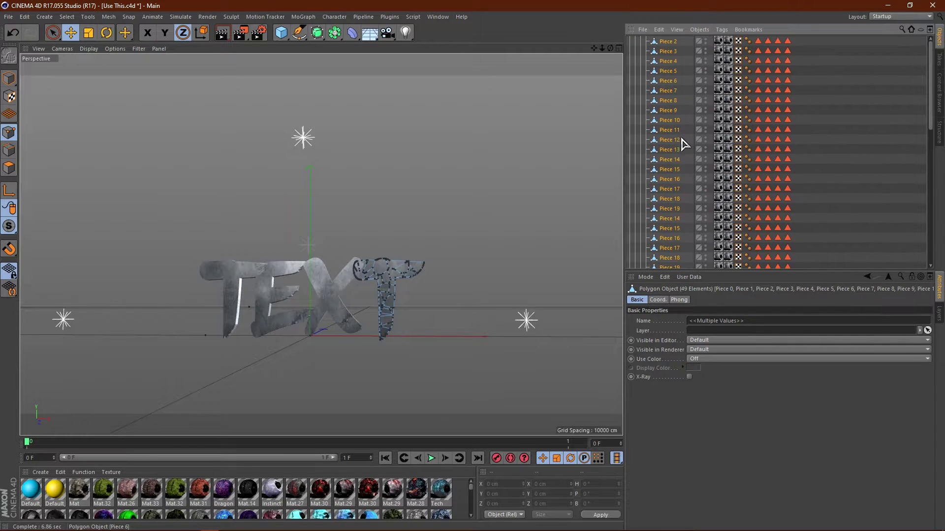
scroll(670, 142, up, 2)
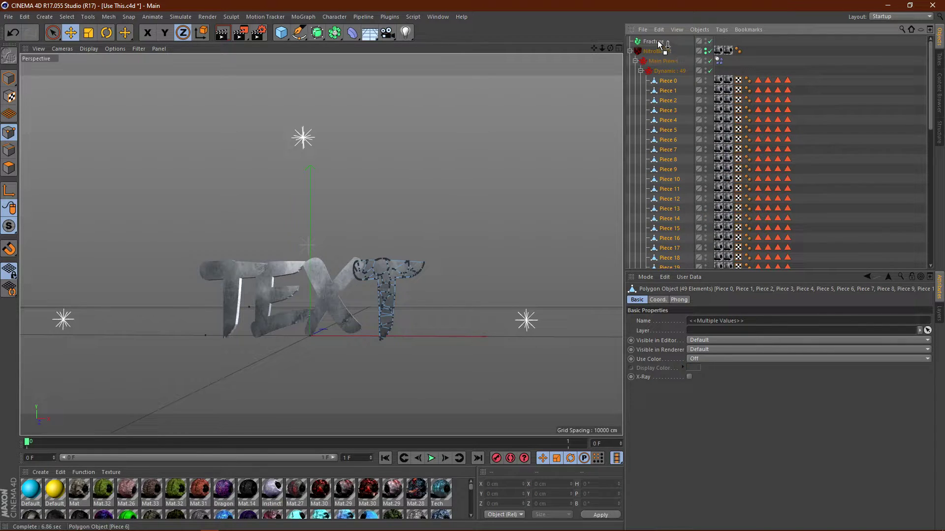
Select NitroBlast x's dynamic Pieces 0 through 49
click(631, 46)
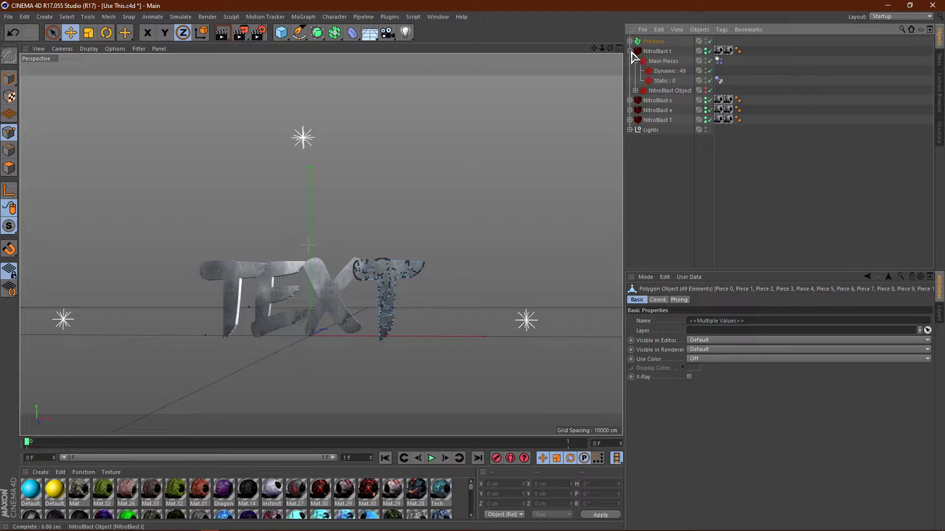
click(630, 51)
click(630, 60)
click(635, 70)
click(641, 80)
click(669, 91)
scroll(671, 105, down, 10)
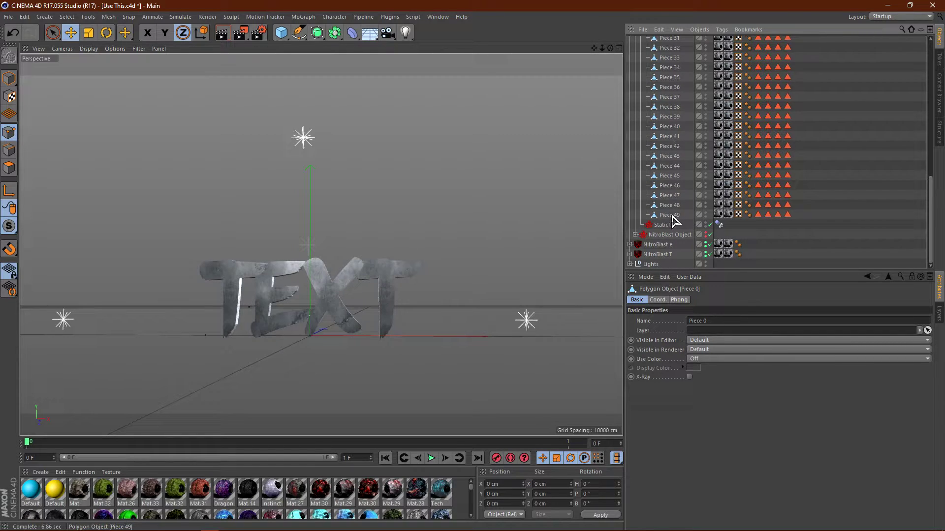
shift+click(669, 215)
scroll(676, 177, up, 10)
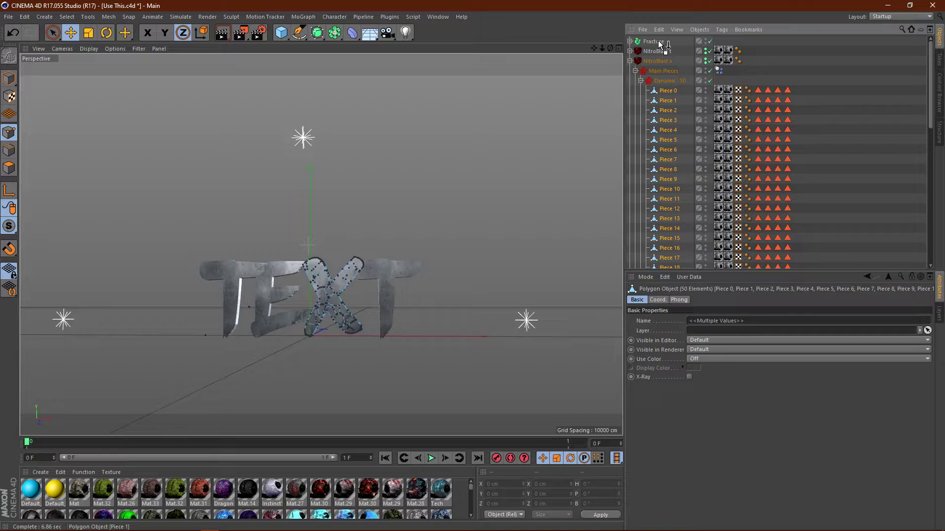
Collapse the NitroBlast x and e hierarchies and select the Fracture object
click(641, 80)
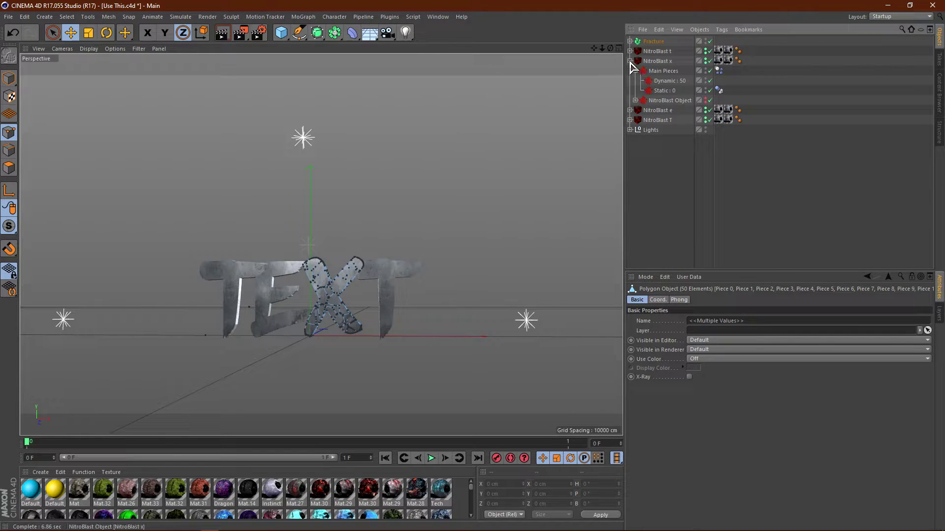
click(630, 60)
click(630, 70)
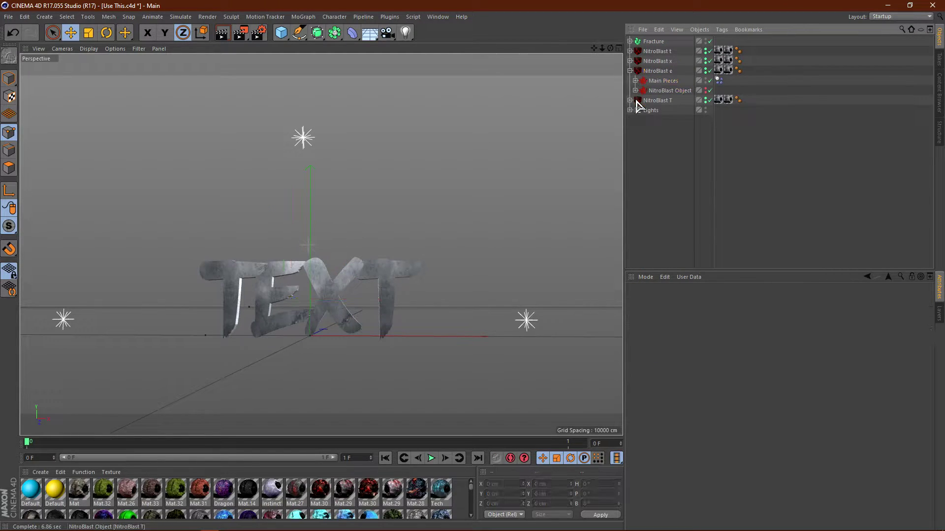
click(630, 70)
click(652, 42)
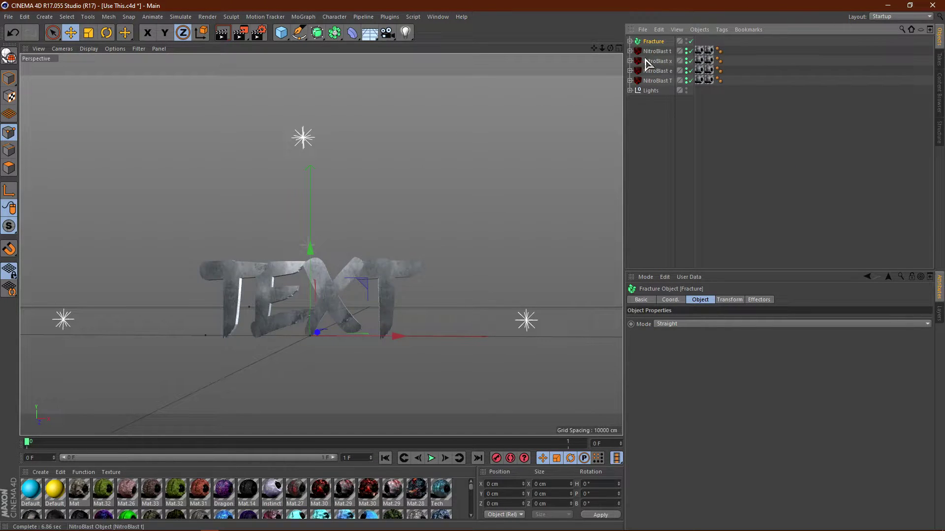
key(c)
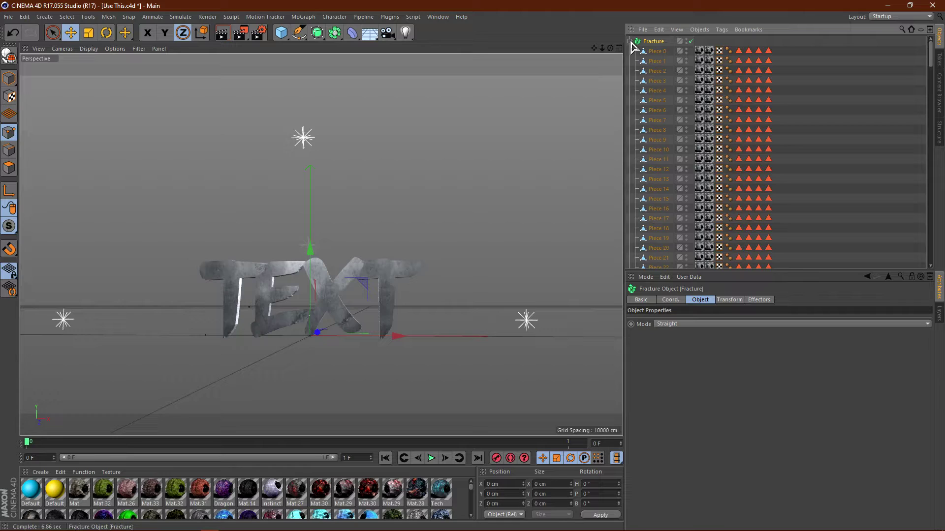
key(ctrl+z)
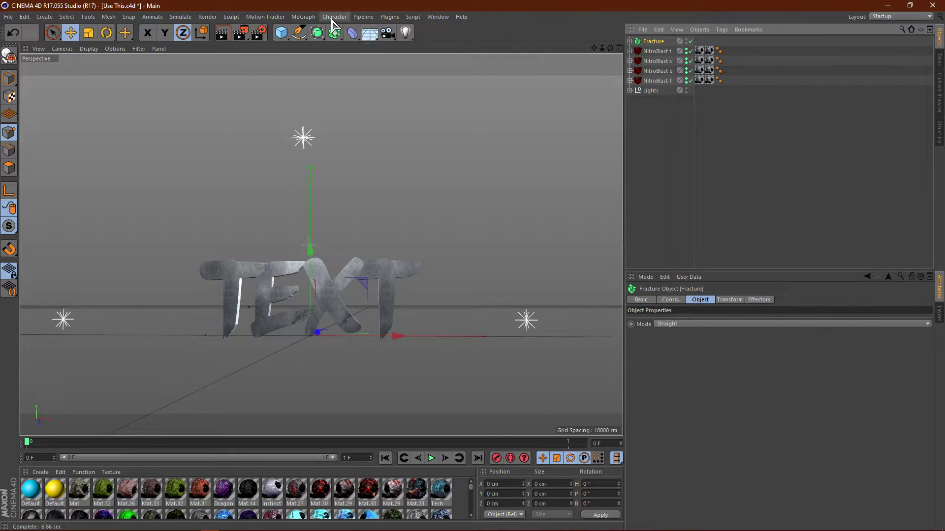
Add a Random effector at 5% strength and render the cracked stone TEXT
click(303, 17)
mouse_move(304, 33)
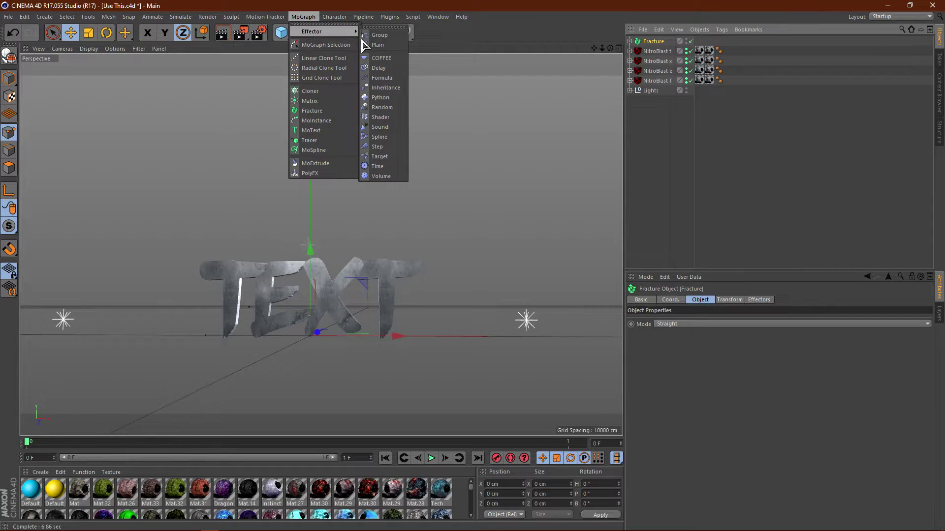
click(382, 107)
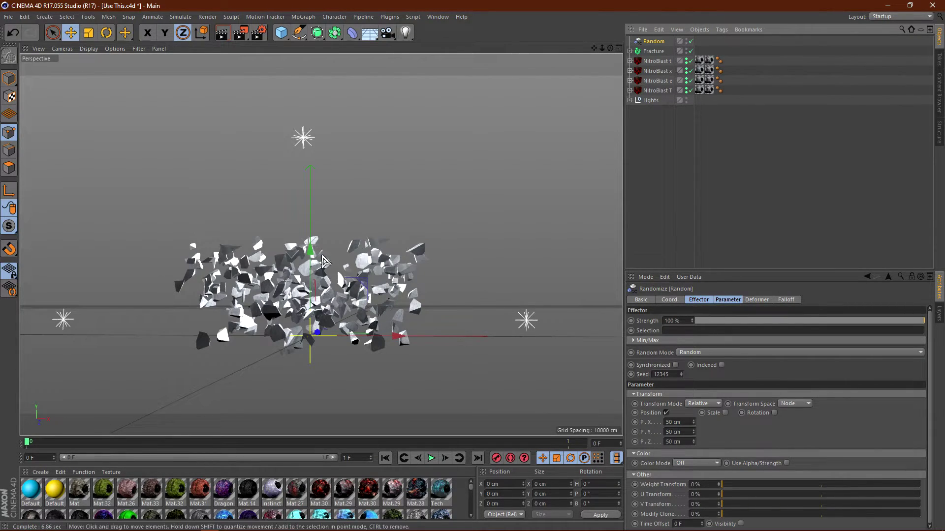
mouse_move(818, 322)
mouse_down()
mouse_move(681, 325)
mouse_move(696, 342)
mouse_move(733, 347)
mouse_move(709, 348)
mouse_up()
click(222, 33)
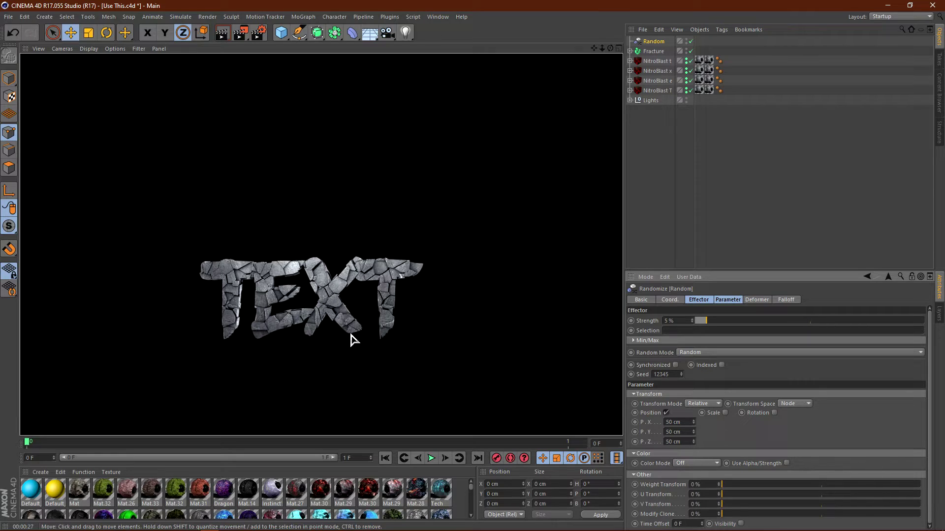
click(654, 169)
click(653, 42)
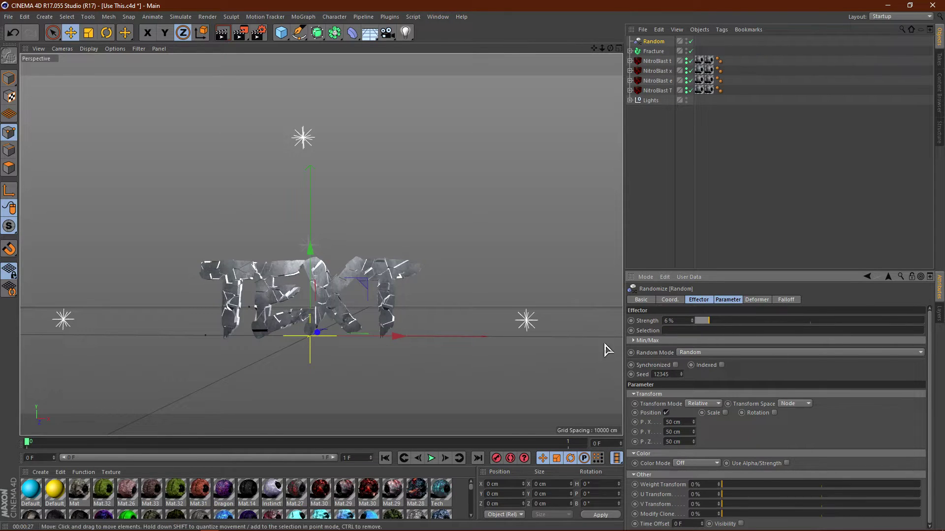
drag(705, 322, 941, 306)
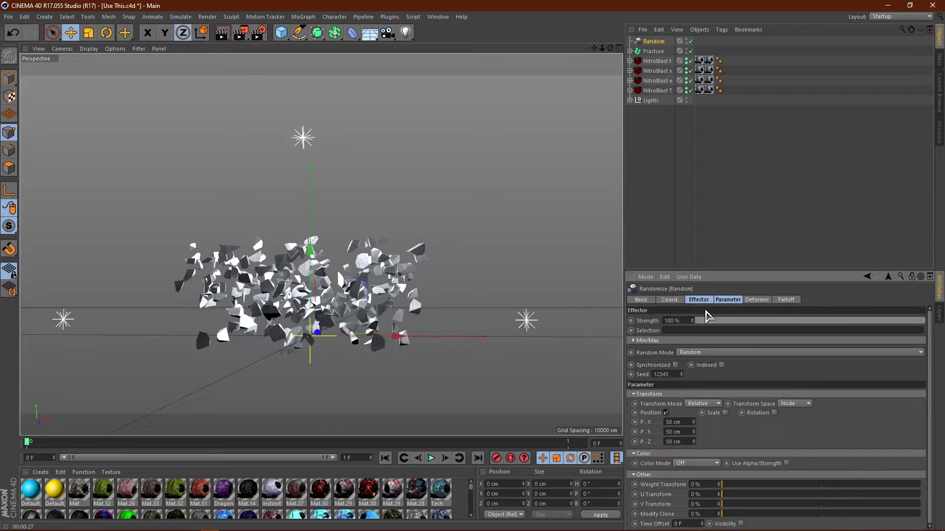
text(3)
key(Return)
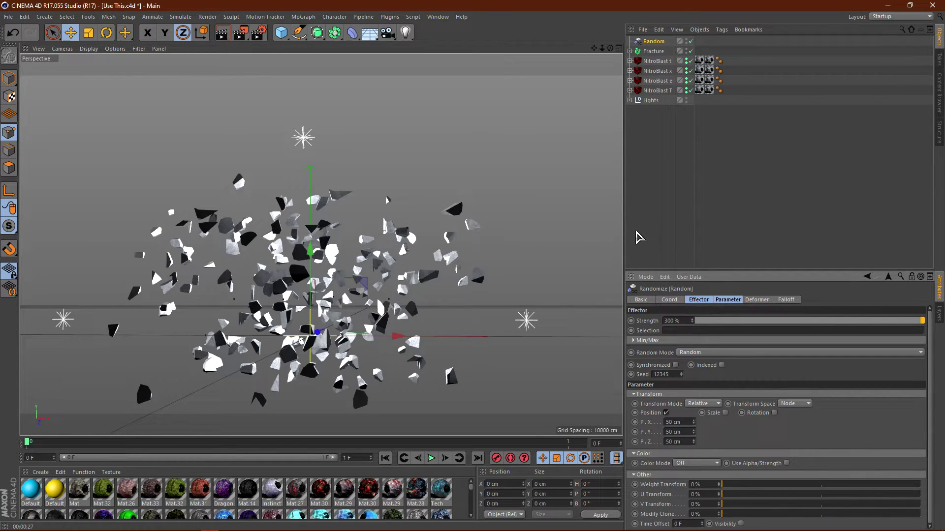
click(667, 229)
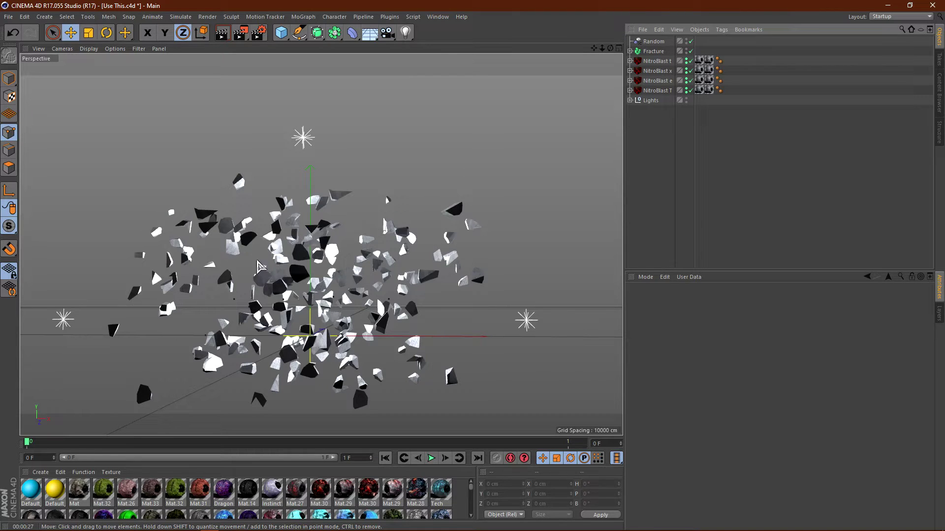
click(653, 41)
drag(744, 322, 709, 339)
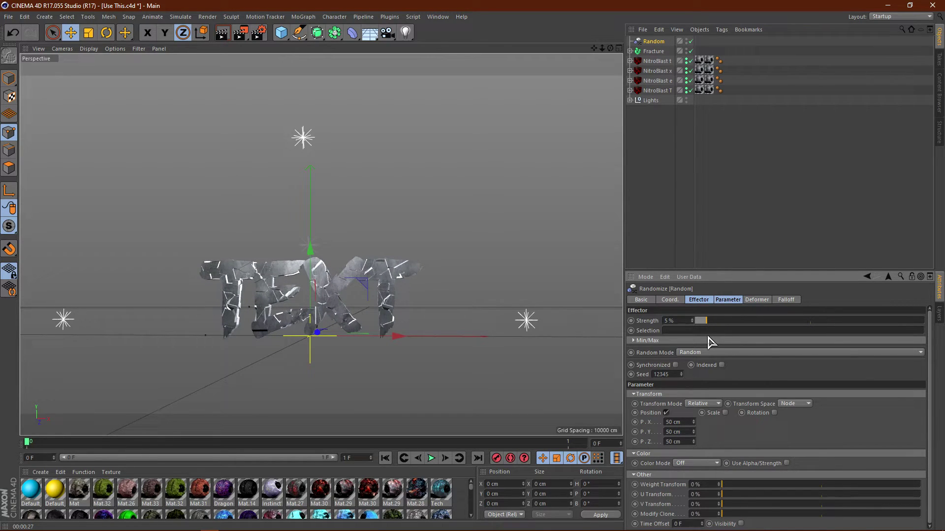
Add a Landscape object and make it Spherical
click(281, 33)
click(473, 100)
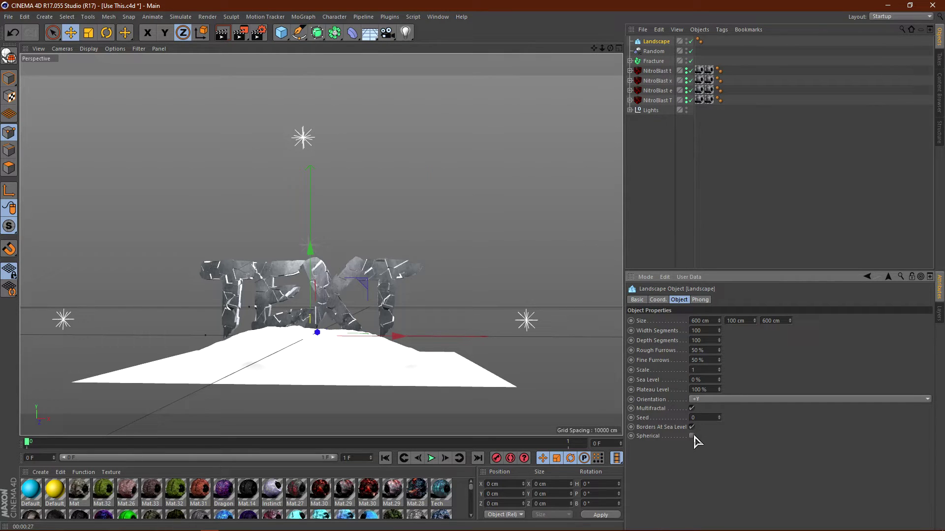
click(691, 436)
Scale the landscape sphere down to about a third and raise it above TEXT
click(89, 32)
drag(363, 289, 315, 298)
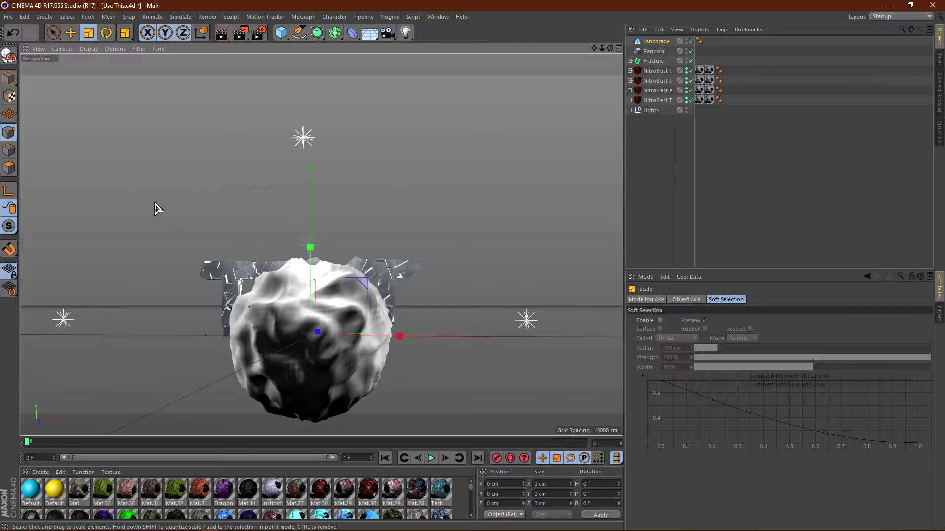
click(71, 33)
drag(310, 250, 309, 209)
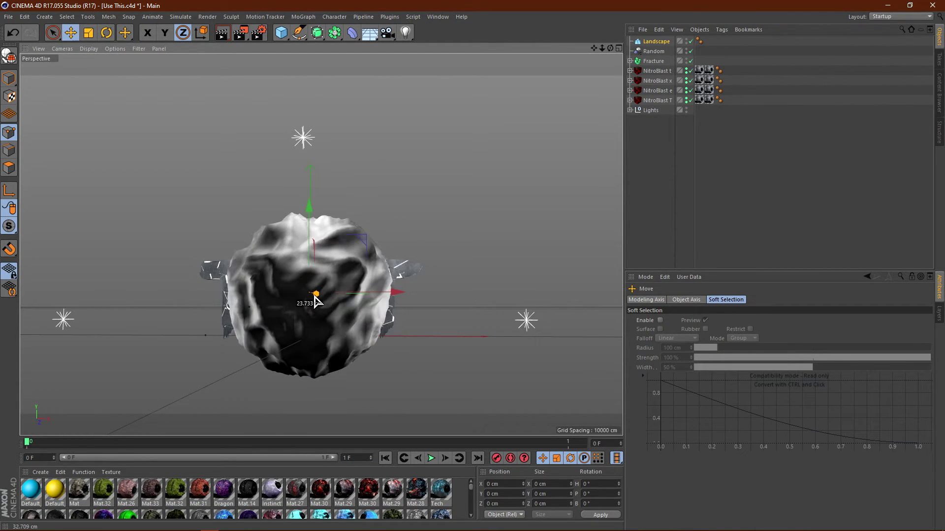
click(655, 51)
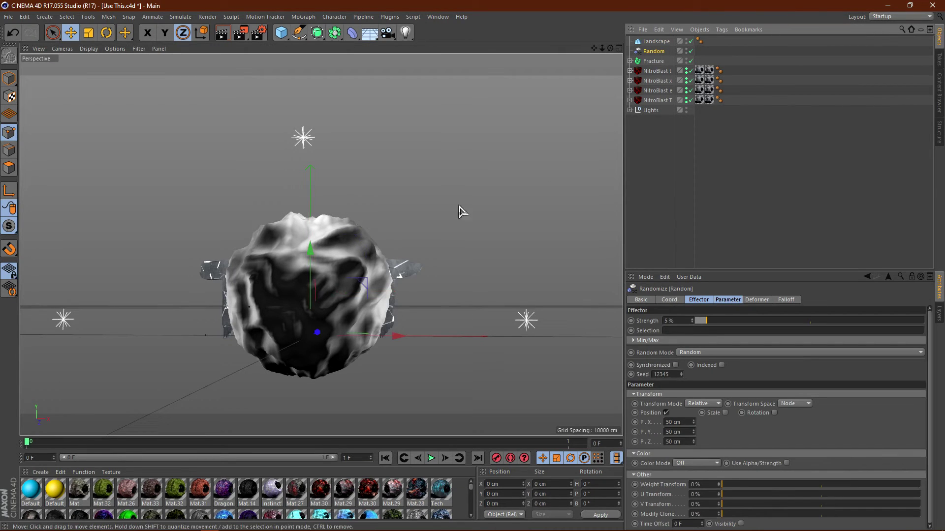